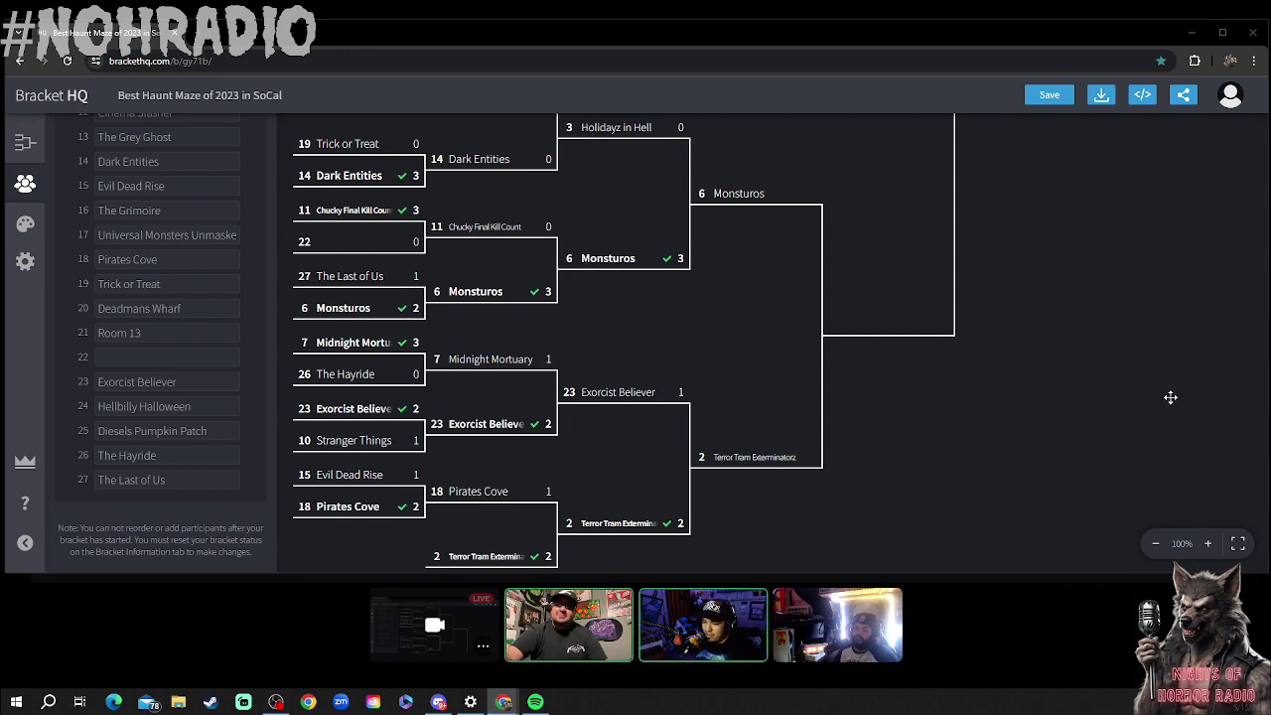
- Report the semifinal between Monsturos and Terror Tram Exterminatorz with a score of 3 for Monsturos and submit it
{"action": "left_click", "coordinate": [727, 370]}
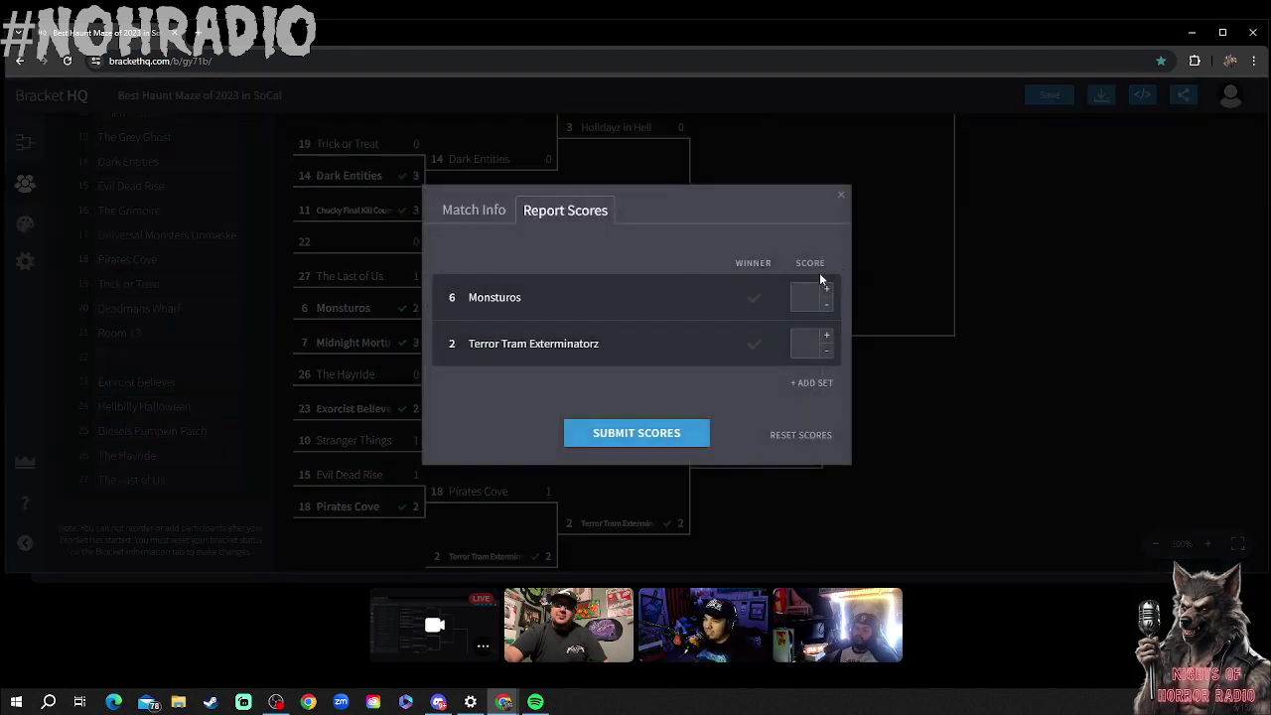
{"action": "left_click", "coordinate": [825, 289]}
{"action": "left_click", "coordinate": [825, 289]}
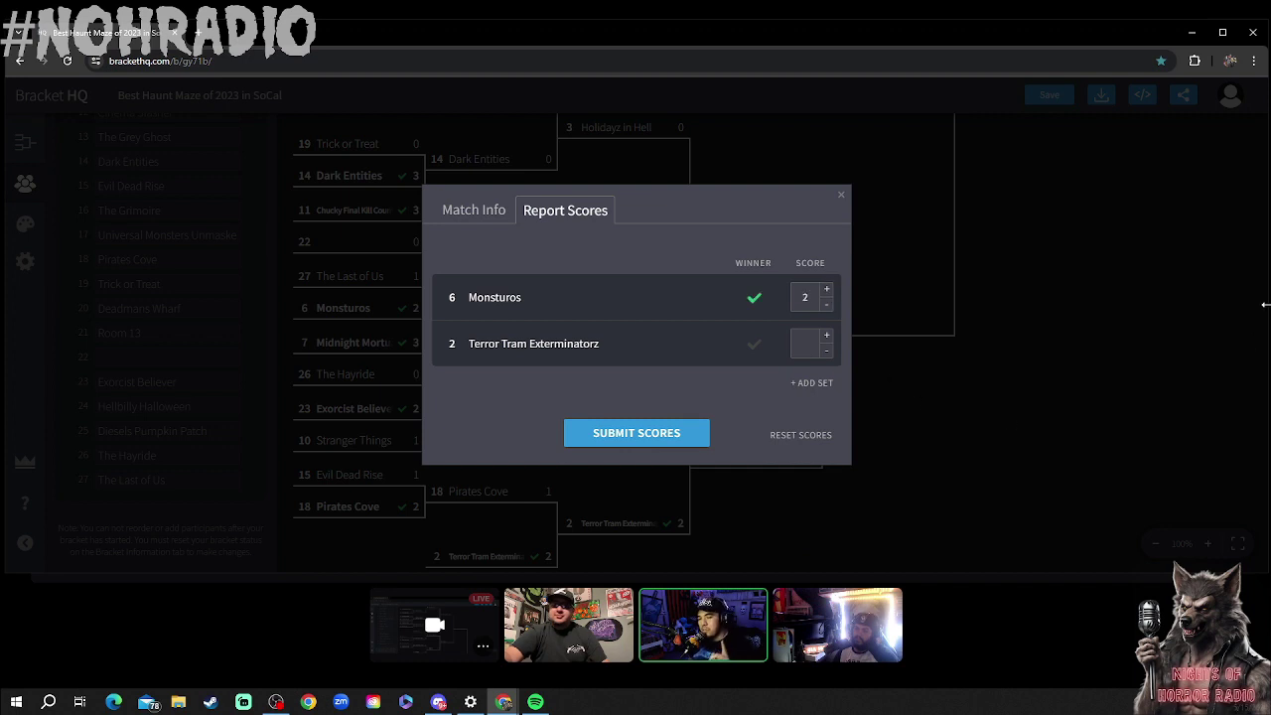
{"action": "left_click", "coordinate": [825, 289]}
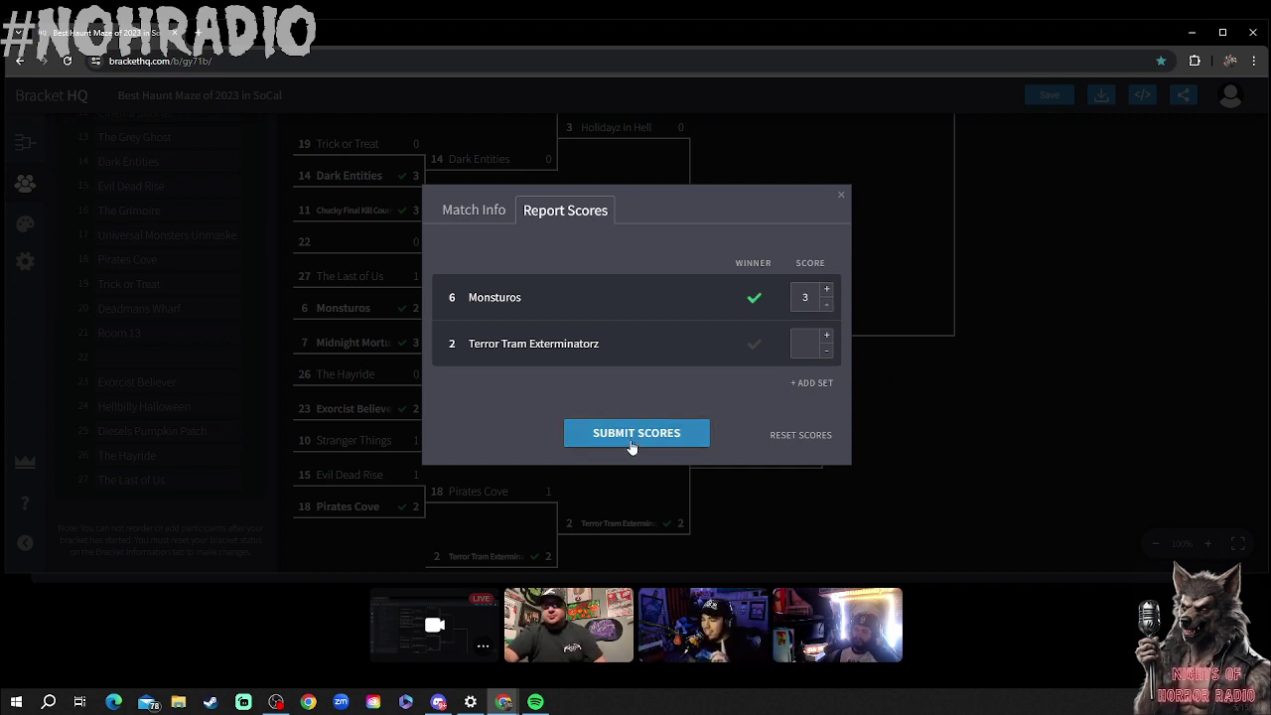
{"action": "left_click", "coordinate": [828, 305]}
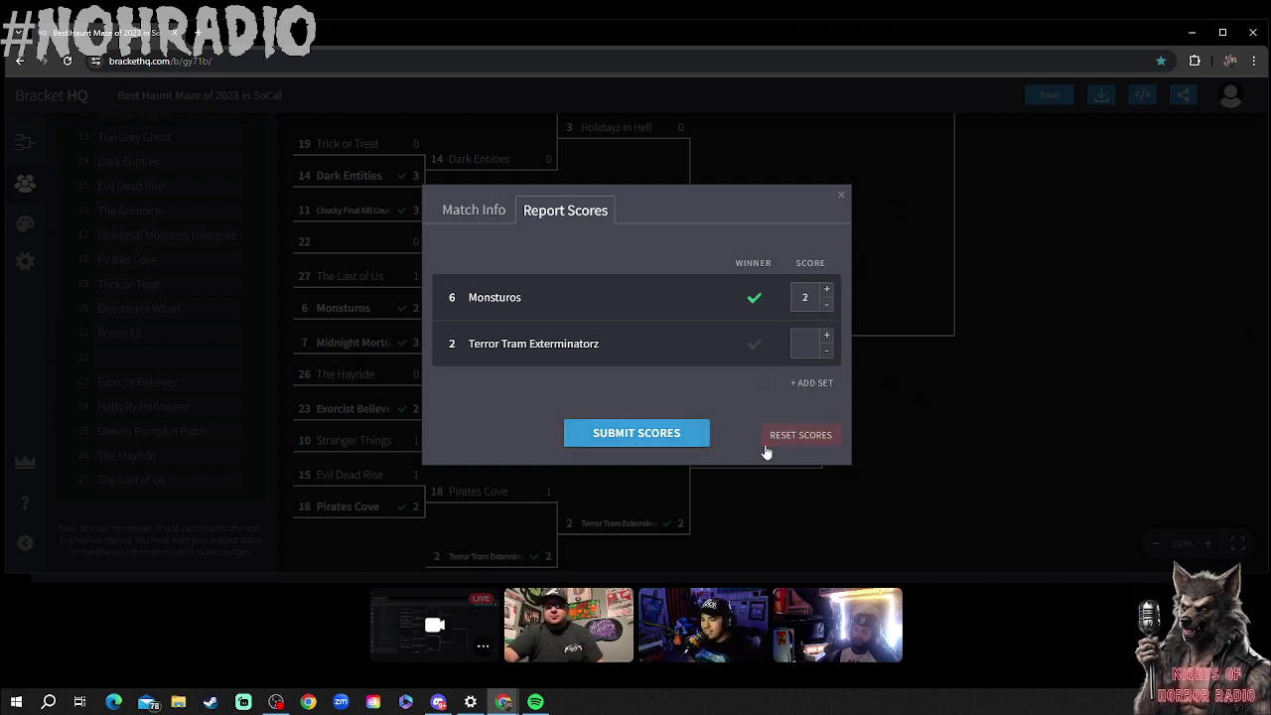
{"action": "left_click", "coordinate": [827, 289]}
{"action": "left_click", "coordinate": [679, 433]}
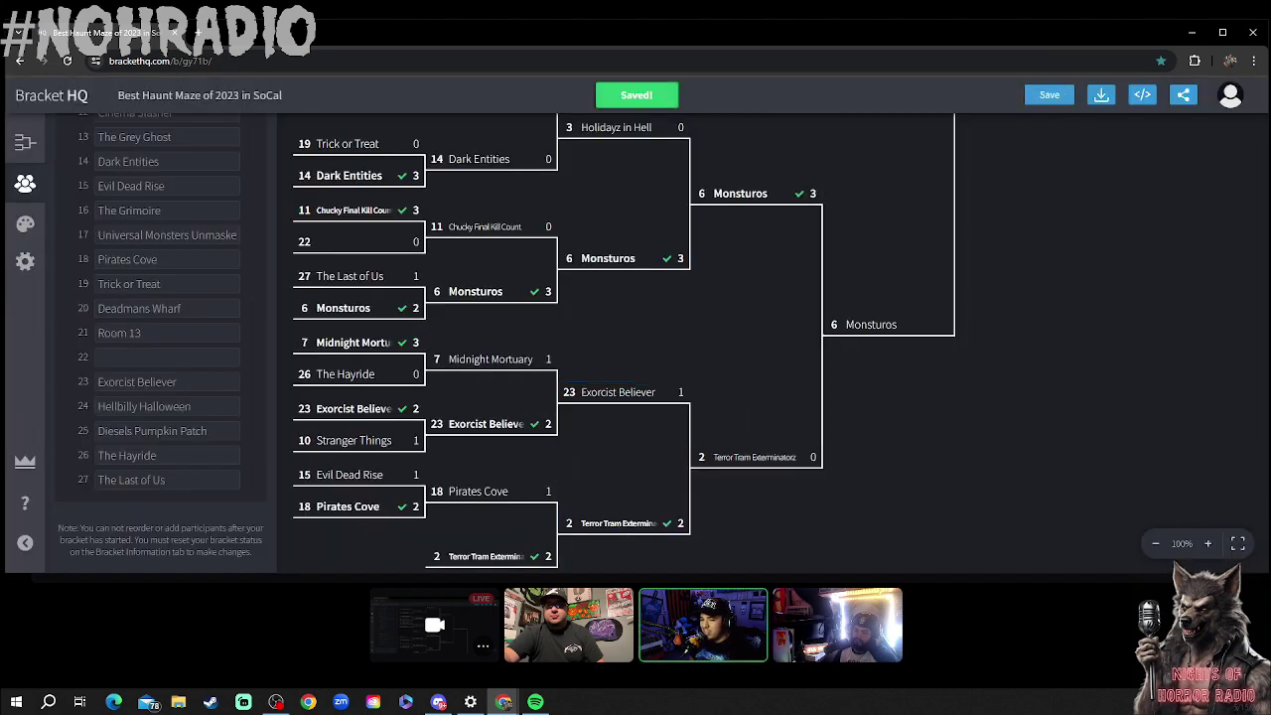
- Make the browser window slightly taller and examine both halves of the bracket leading to the final matchup
{"action": "scroll", "coordinate": [1208, 222], "scroll_direction": "up", "scroll_amount": 2}
{"action": "scroll", "coordinate": [1208, 222], "scroll_direction": "up", "scroll_amount": 4}
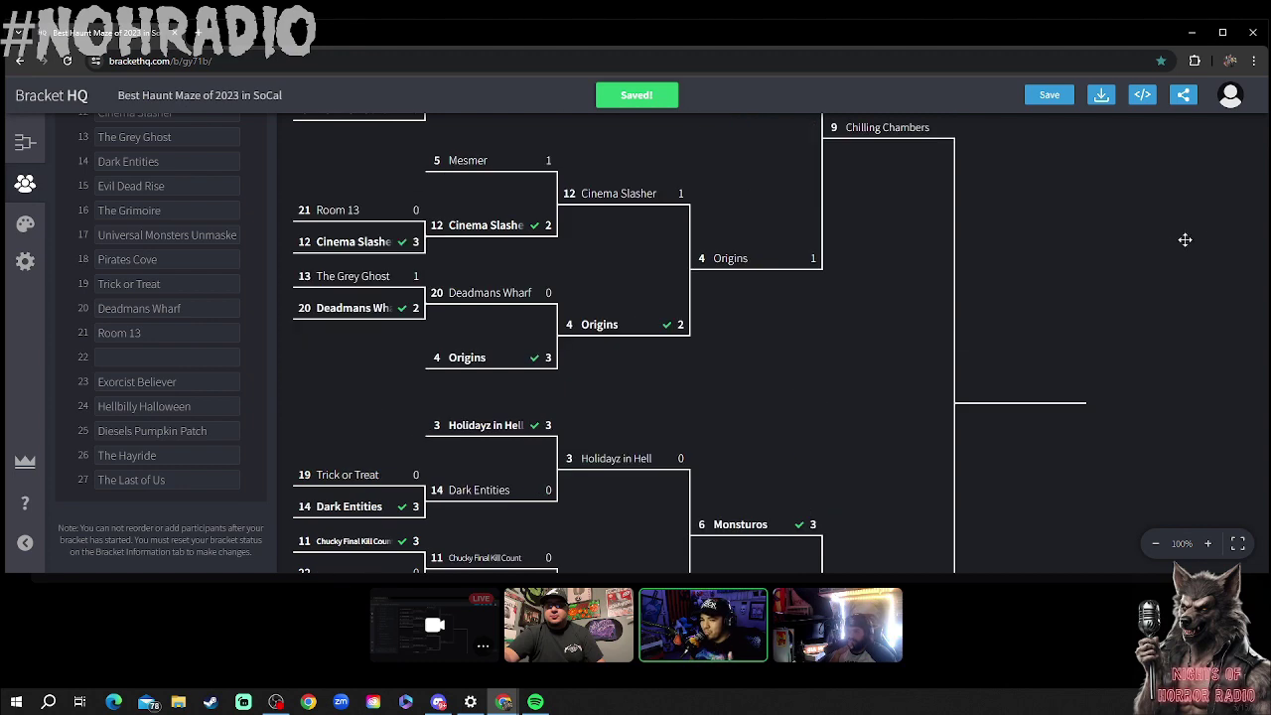
{"action": "scroll", "coordinate": [1222, 212], "scroll_direction": "down", "scroll_amount": 3}
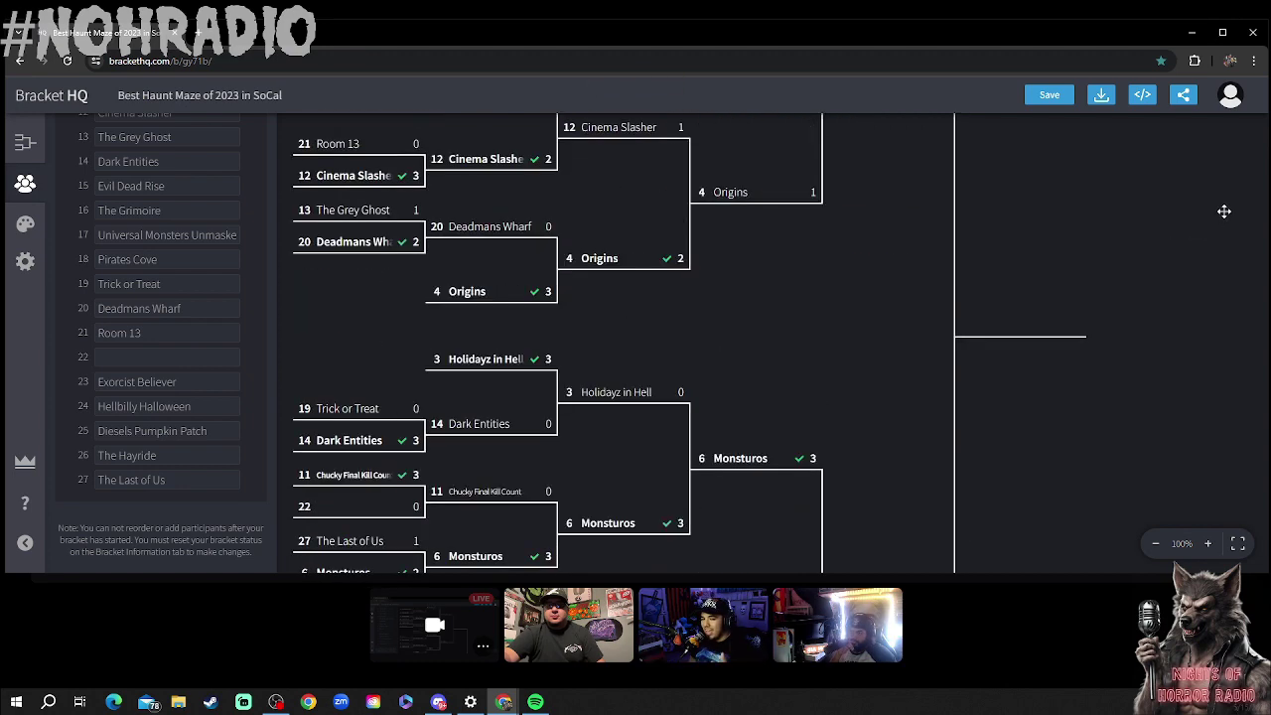
{"action": "scroll", "coordinate": [1222, 212], "scroll_direction": "up", "scroll_amount": 1}
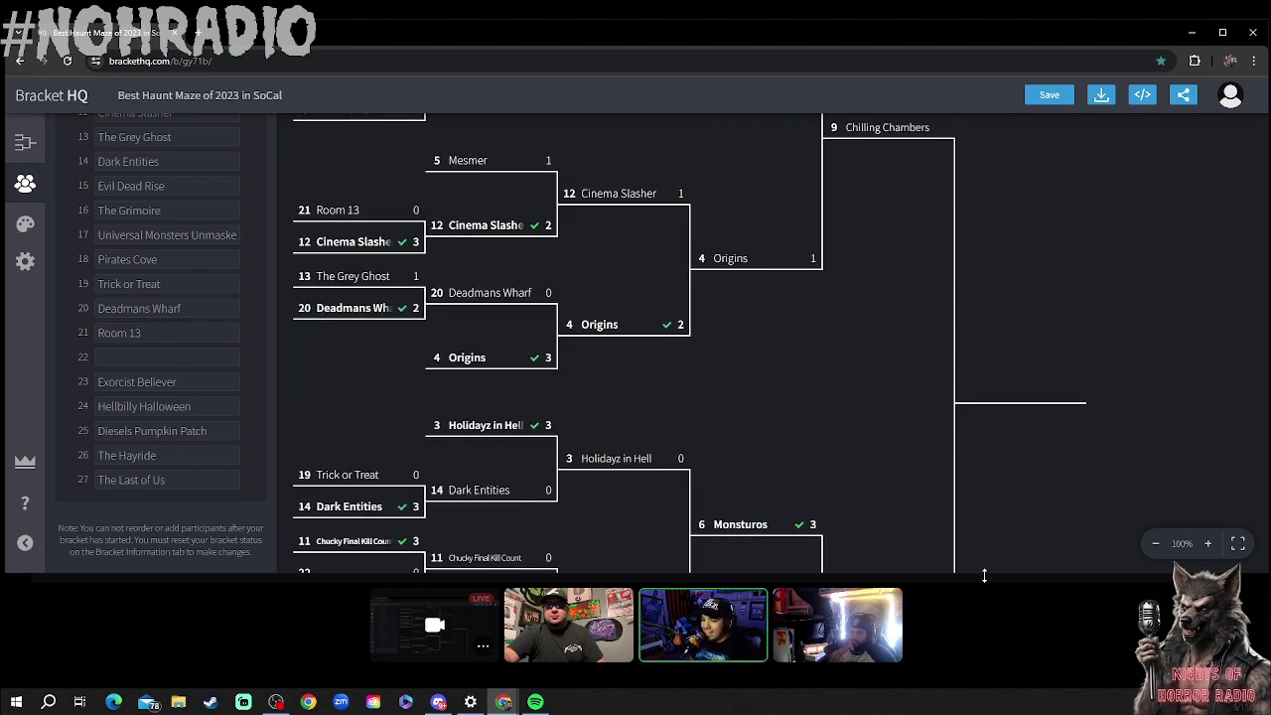
{"action": "left_click_drag", "start_coordinate": [986, 573], "coordinate": [986, 588]}
{"action": "scroll", "coordinate": [1007, 515], "scroll_direction": "up", "scroll_amount": 1}
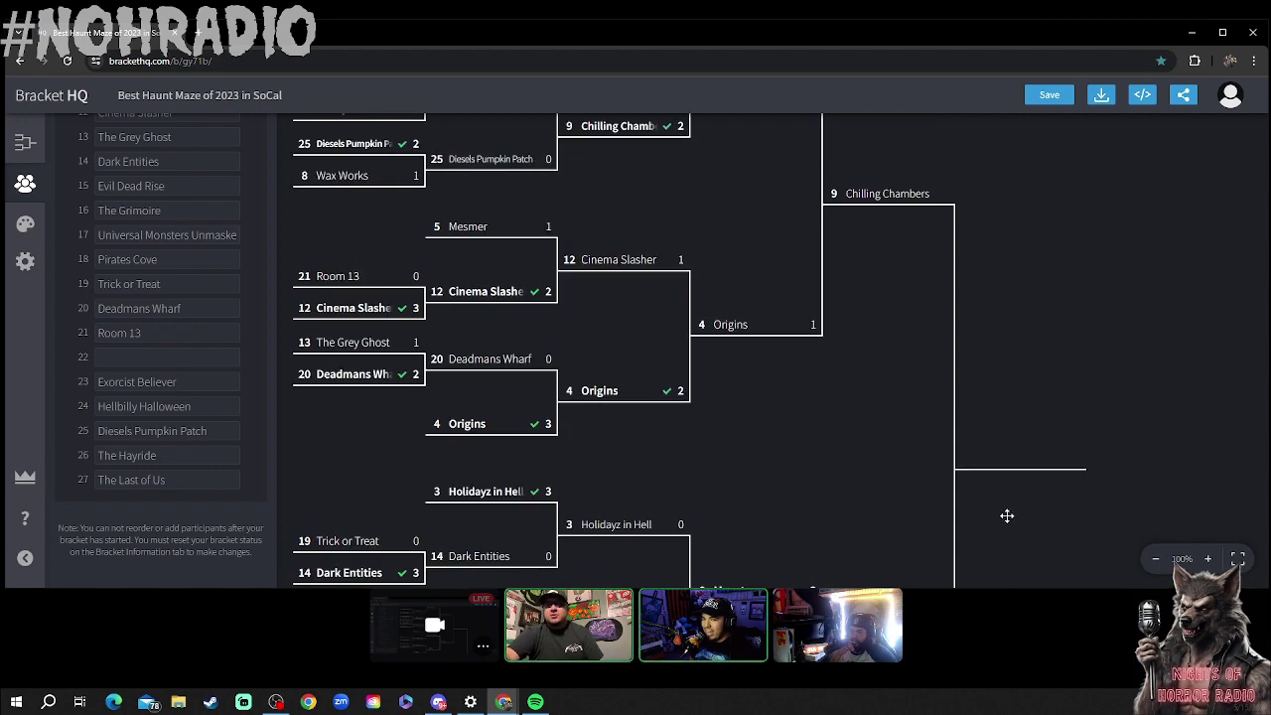
{"action": "scroll", "coordinate": [1007, 515], "scroll_direction": "down", "scroll_amount": 4}
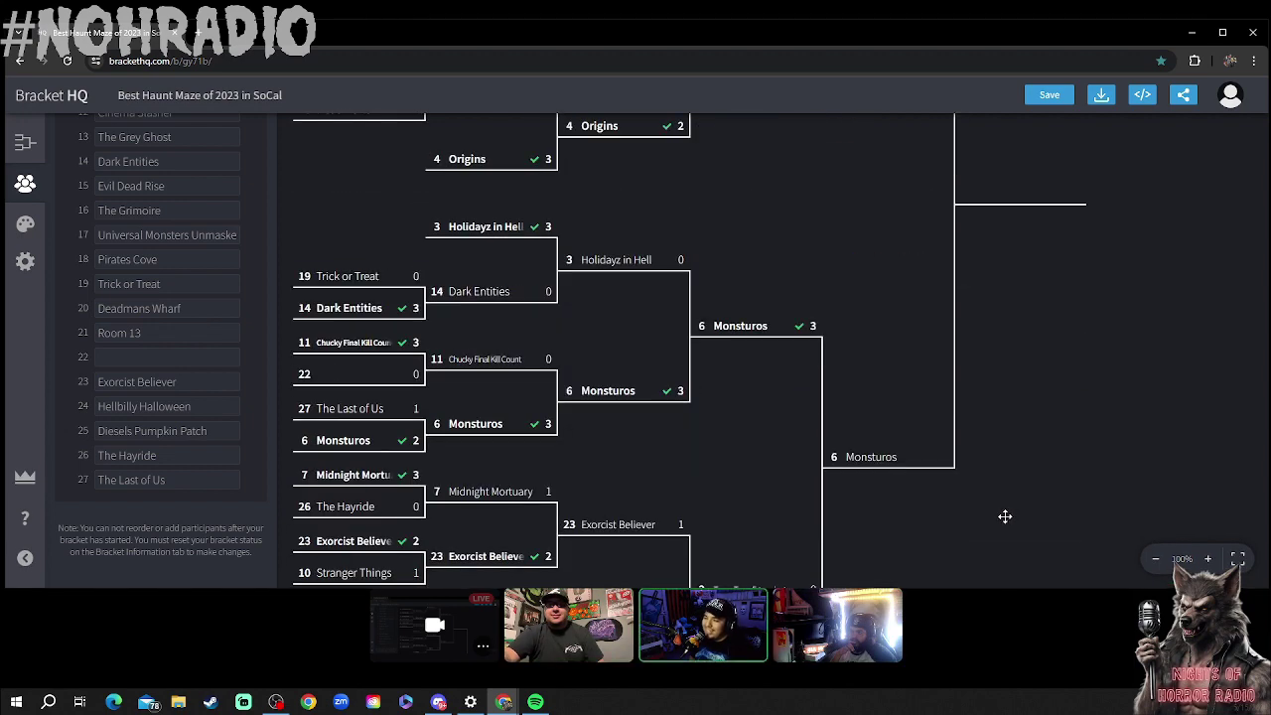
{"action": "scroll", "coordinate": [1005, 514], "scroll_direction": "up", "scroll_amount": 2}
{"action": "scroll", "coordinate": [1005, 514], "scroll_direction": "up", "scroll_amount": 1}
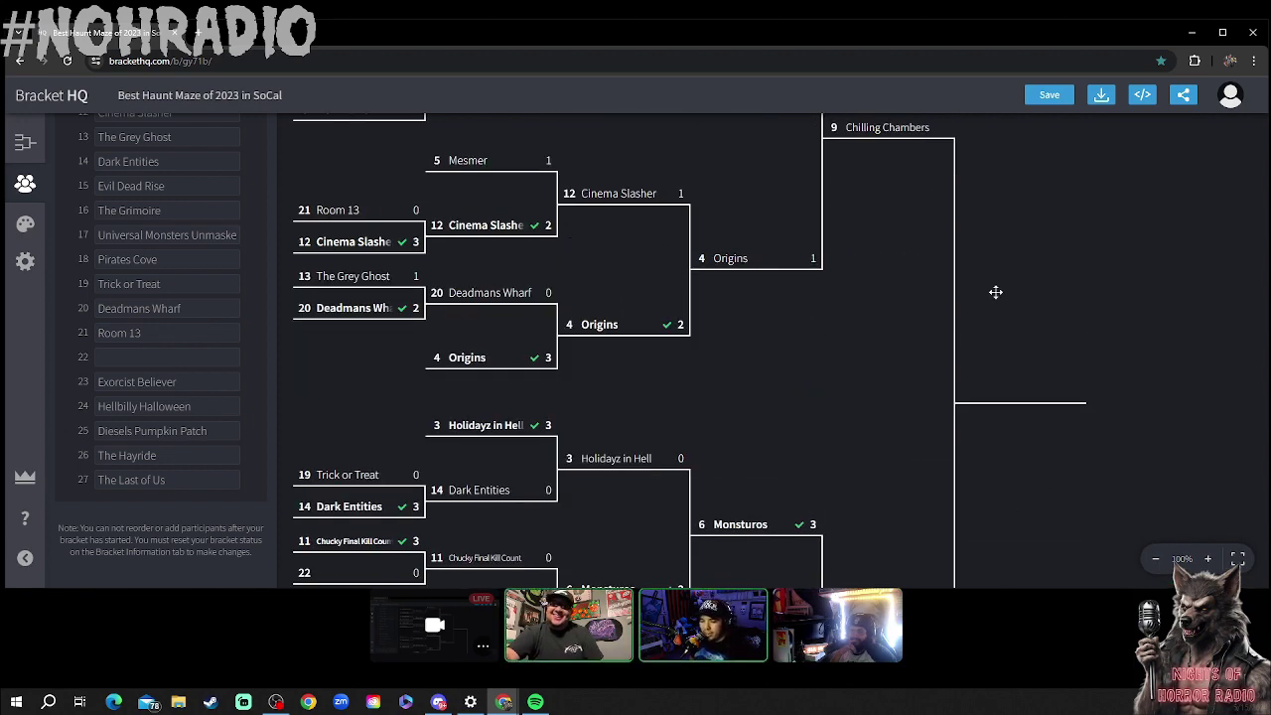
- Report the final as 2 for Chilling Chambers and 1 for Monsturos, and submit the scores
{"action": "left_click", "coordinate": [914, 268]}
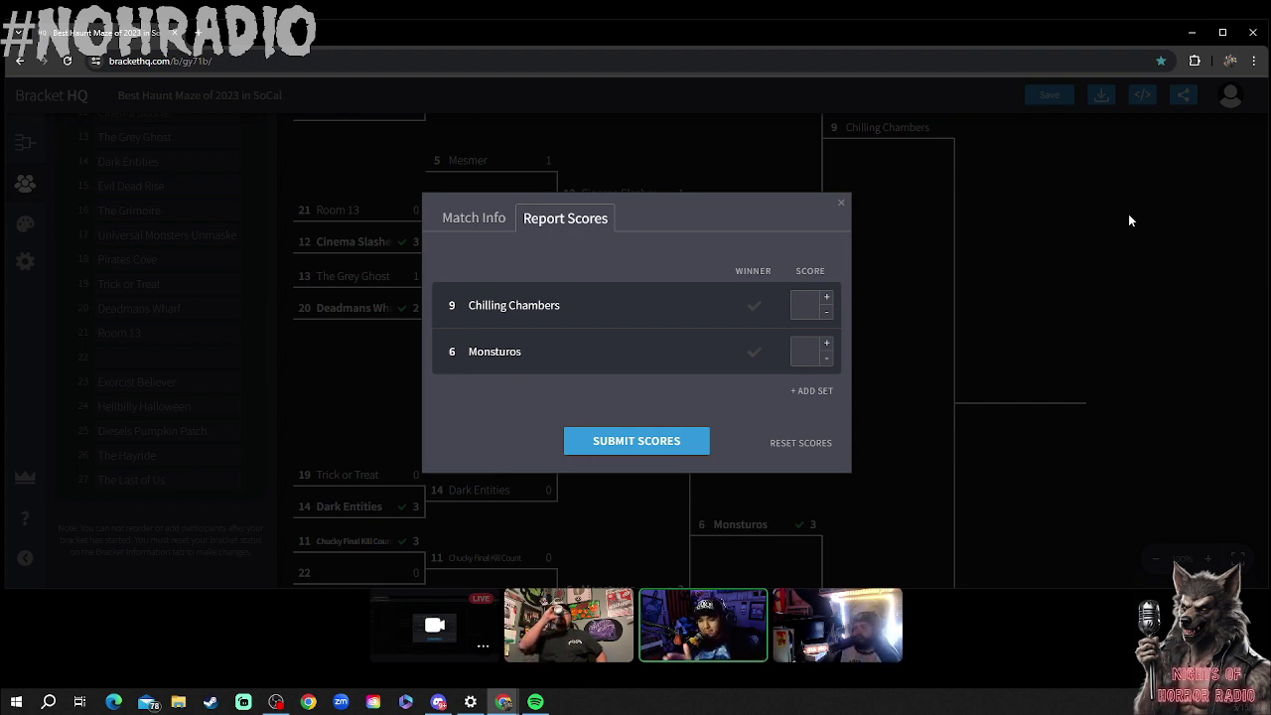
{"action": "left_click", "coordinate": [826, 342]}
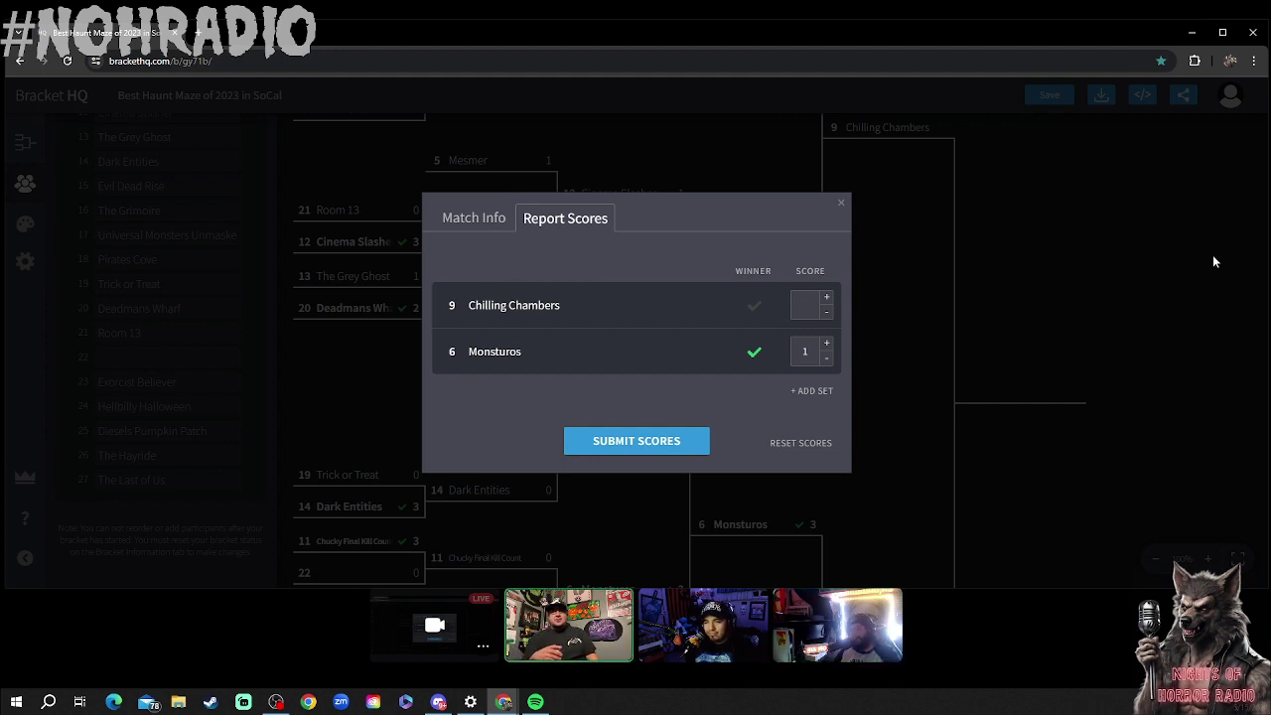
{"action": "left_click", "coordinate": [827, 298]}
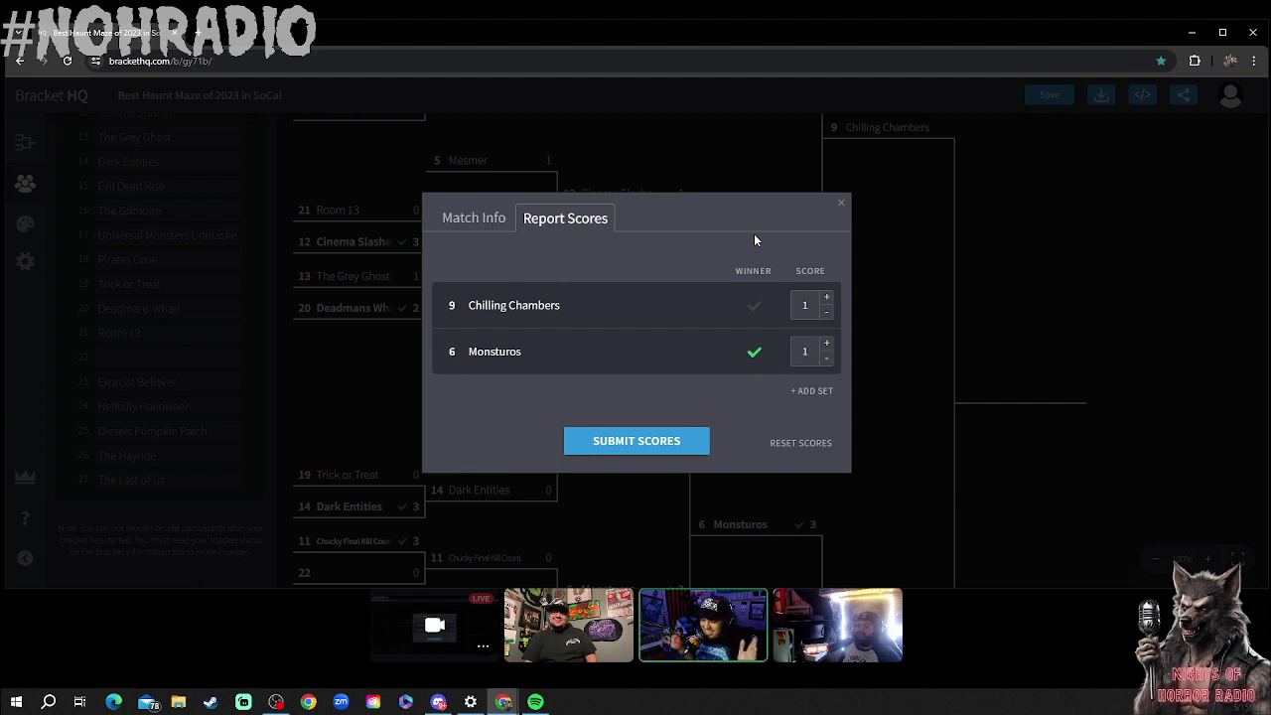
{"action": "left_click", "coordinate": [825, 299]}
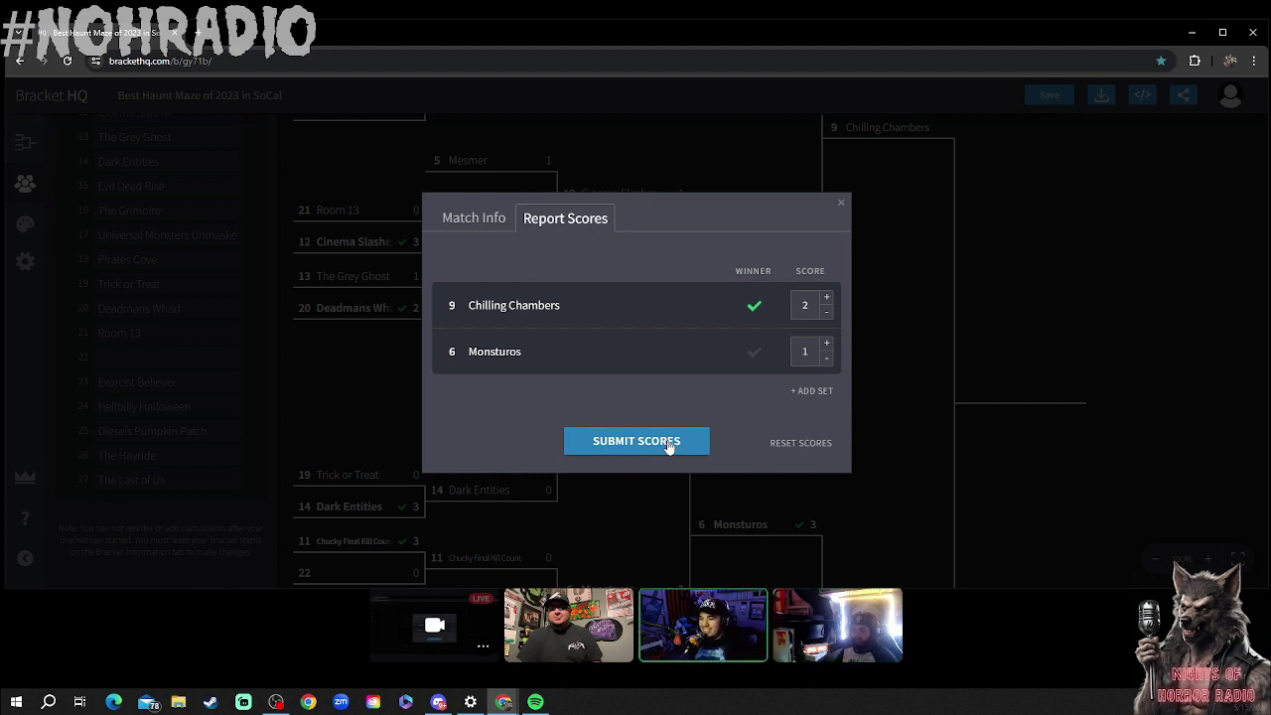
{"action": "left_click", "coordinate": [668, 444]}
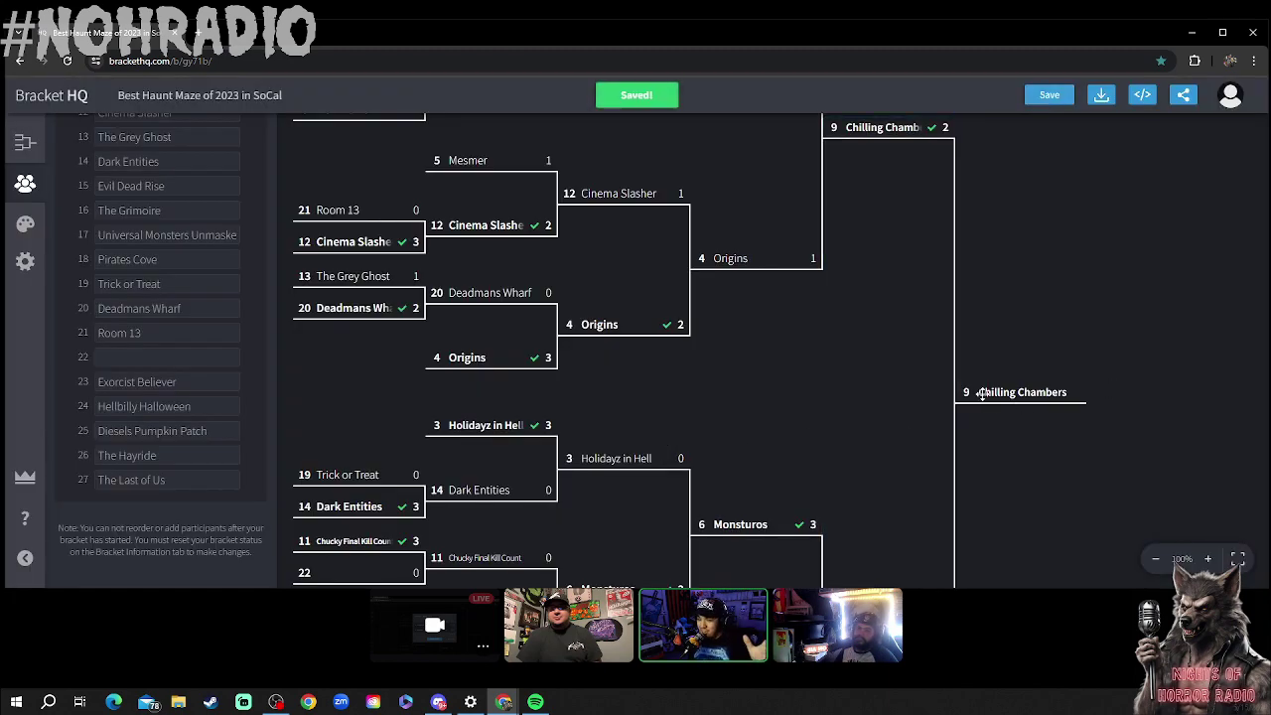
- Review the completed bracket from the first-round matches through to the champion
{"action": "scroll", "coordinate": [979, 394], "scroll_direction": "down", "scroll_amount": 2}
{"action": "scroll", "coordinate": [979, 394], "scroll_direction": "up", "scroll_amount": 2}
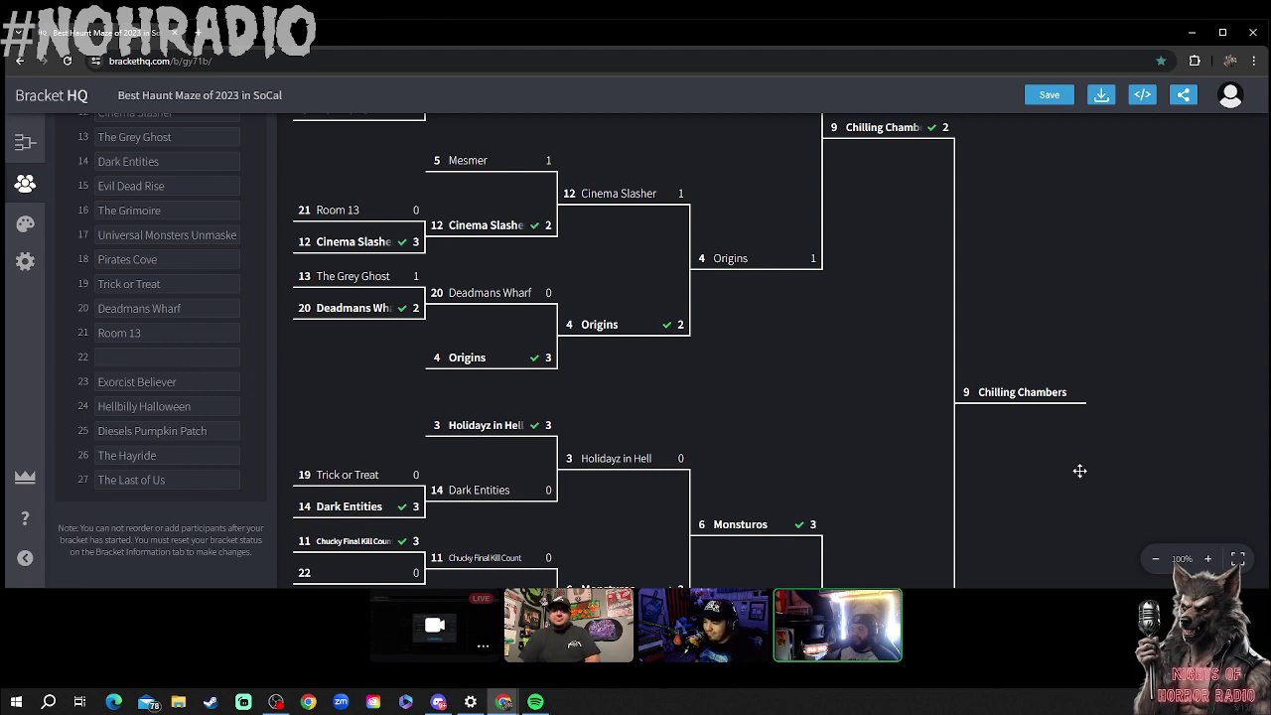
{"action": "scroll", "coordinate": [1106, 440], "scroll_direction": "down", "scroll_amount": 2}
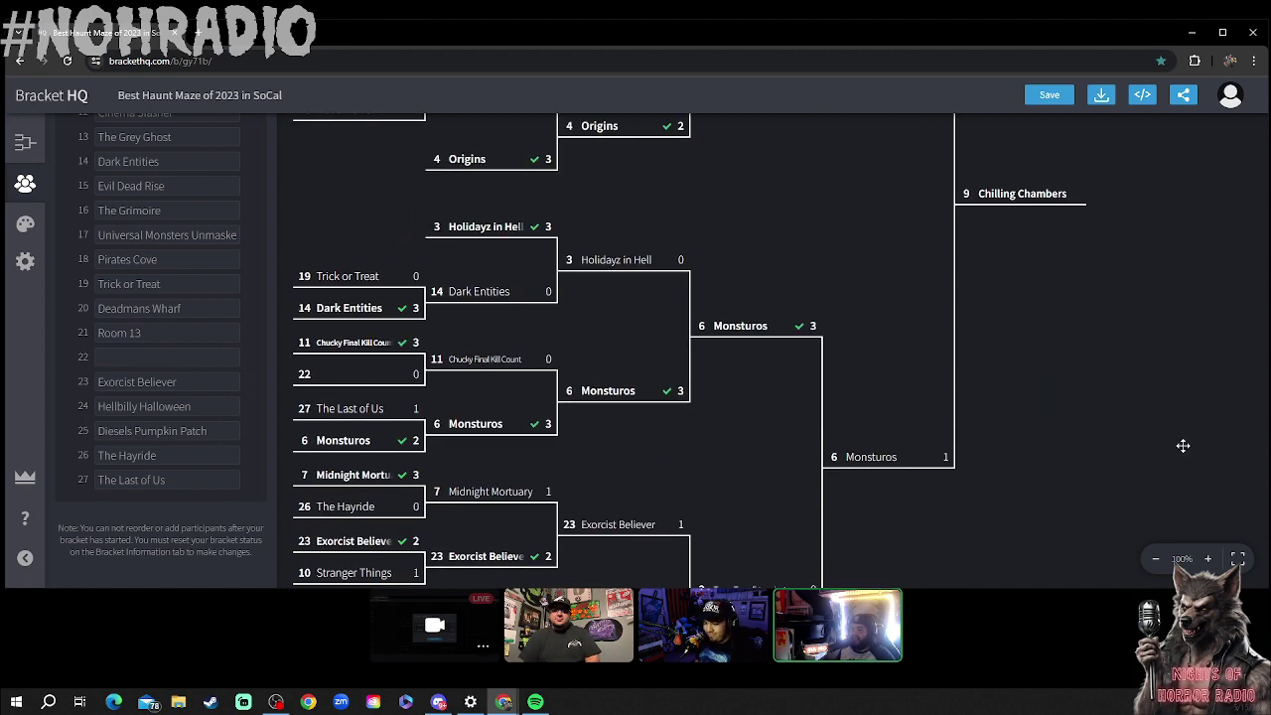
{"action": "scroll", "coordinate": [1114, 394], "scroll_direction": "down", "scroll_amount": 1}
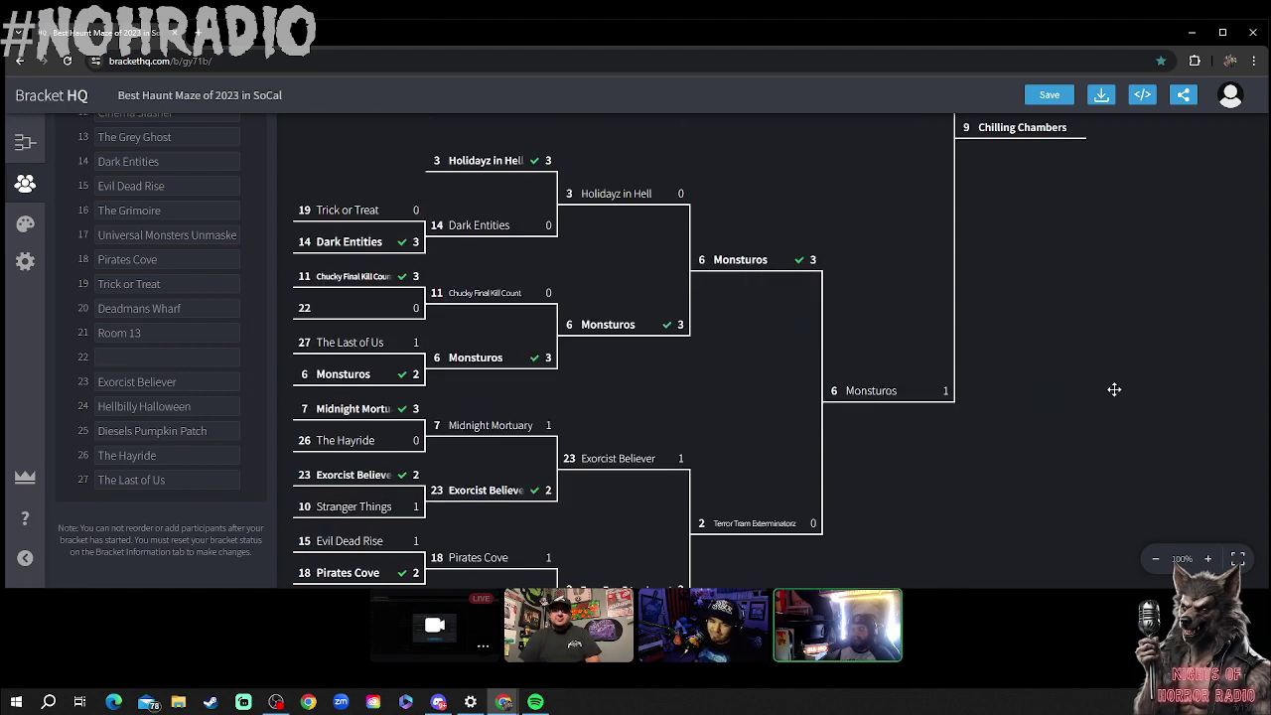
{"action": "scroll", "coordinate": [1114, 391], "scroll_direction": "down", "scroll_amount": 1}
{"action": "scroll", "coordinate": [1114, 389], "scroll_direction": "up", "scroll_amount": 4}
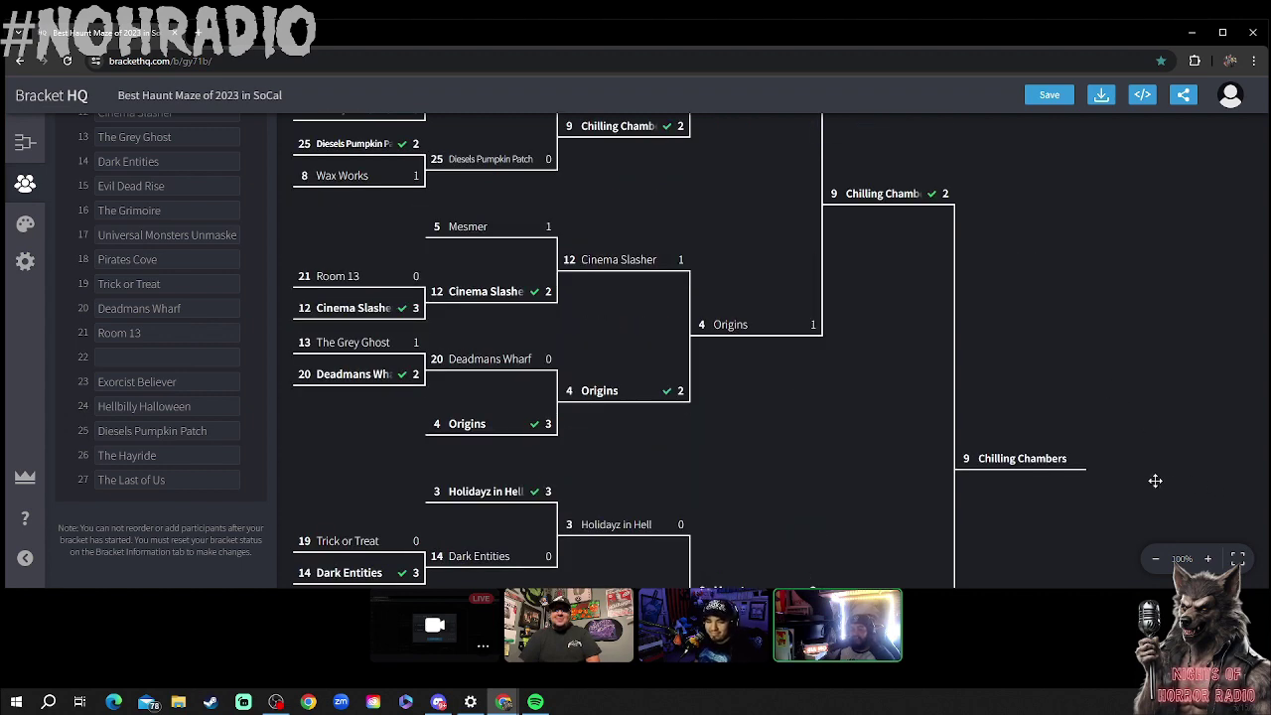
{"action": "scroll", "coordinate": [1139, 487], "scroll_direction": "down", "scroll_amount": 2}
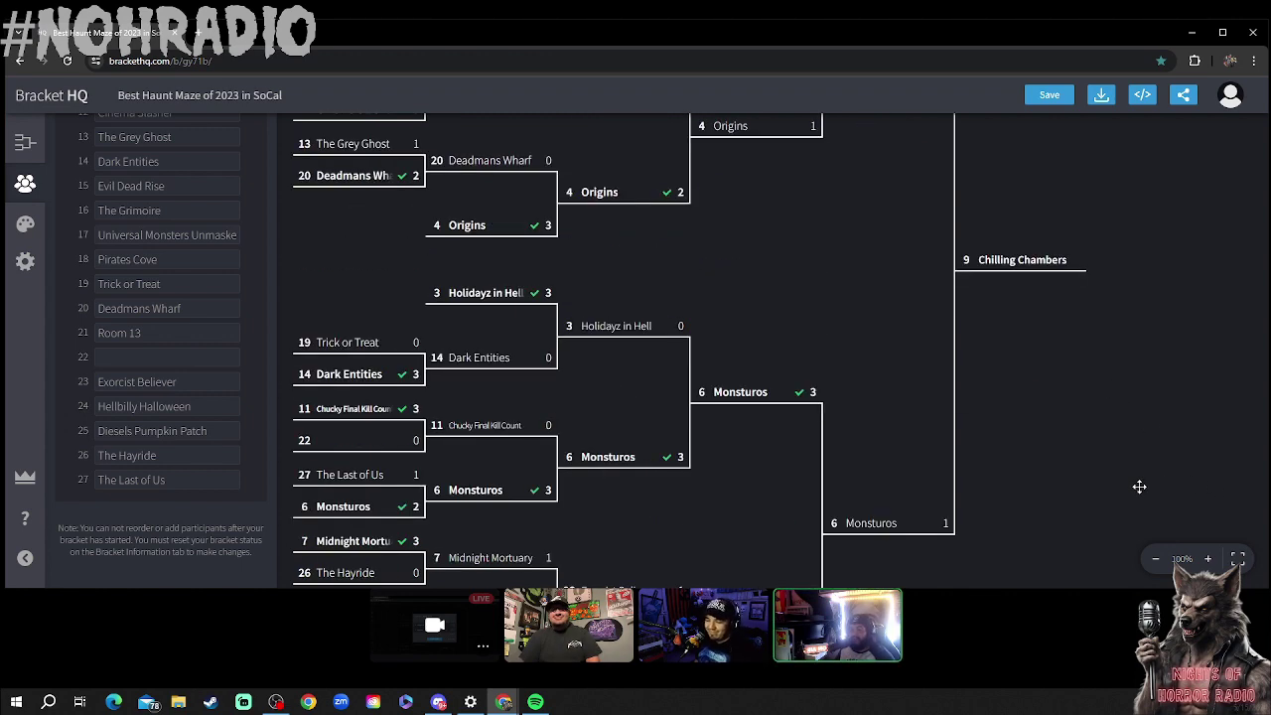
{"action": "scroll", "coordinate": [1138, 488], "scroll_direction": "down", "scroll_amount": 1}
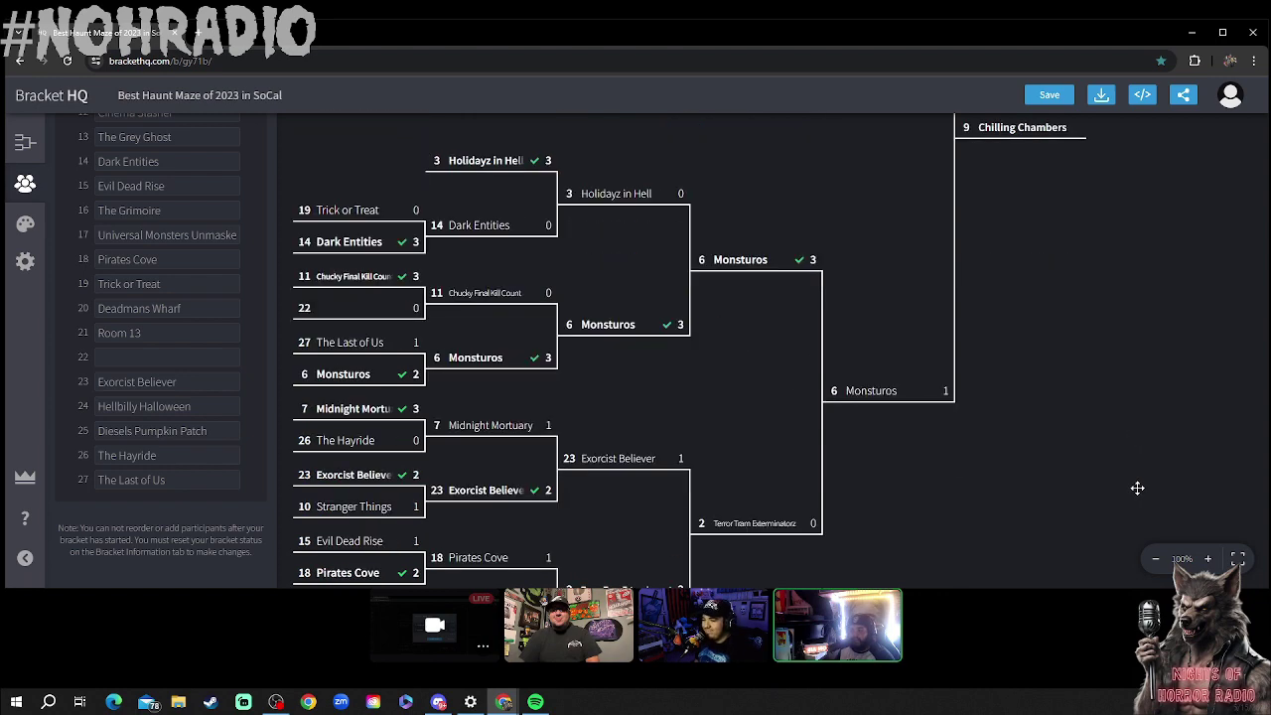
{"action": "scroll", "coordinate": [1137, 487], "scroll_direction": "up", "scroll_amount": 5}
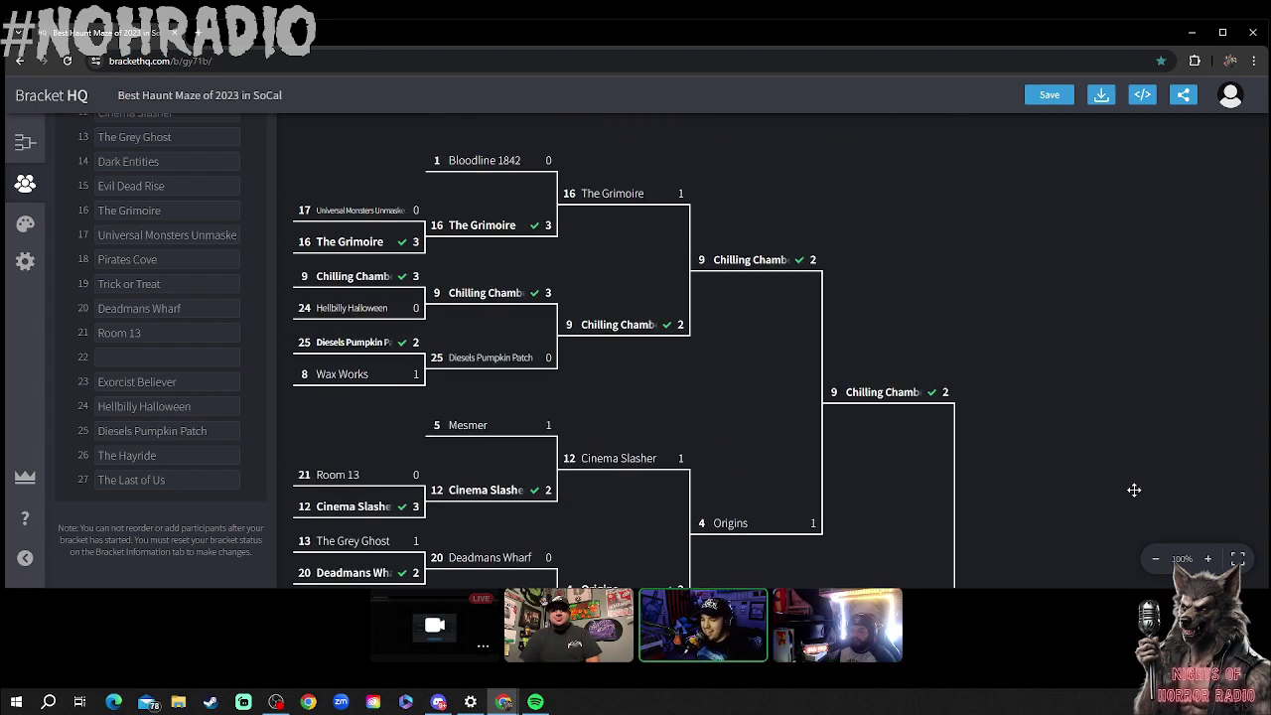
{"action": "scroll", "coordinate": [1134, 490], "scroll_direction": "down", "scroll_amount": 2}
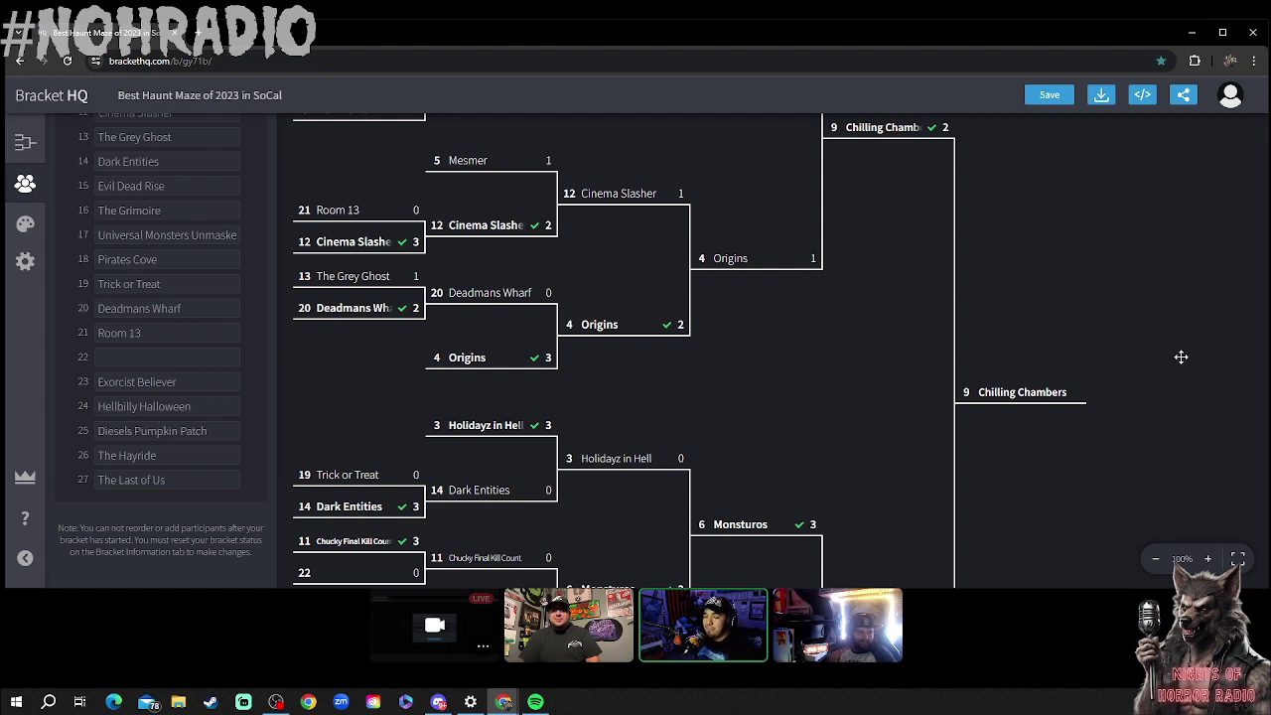